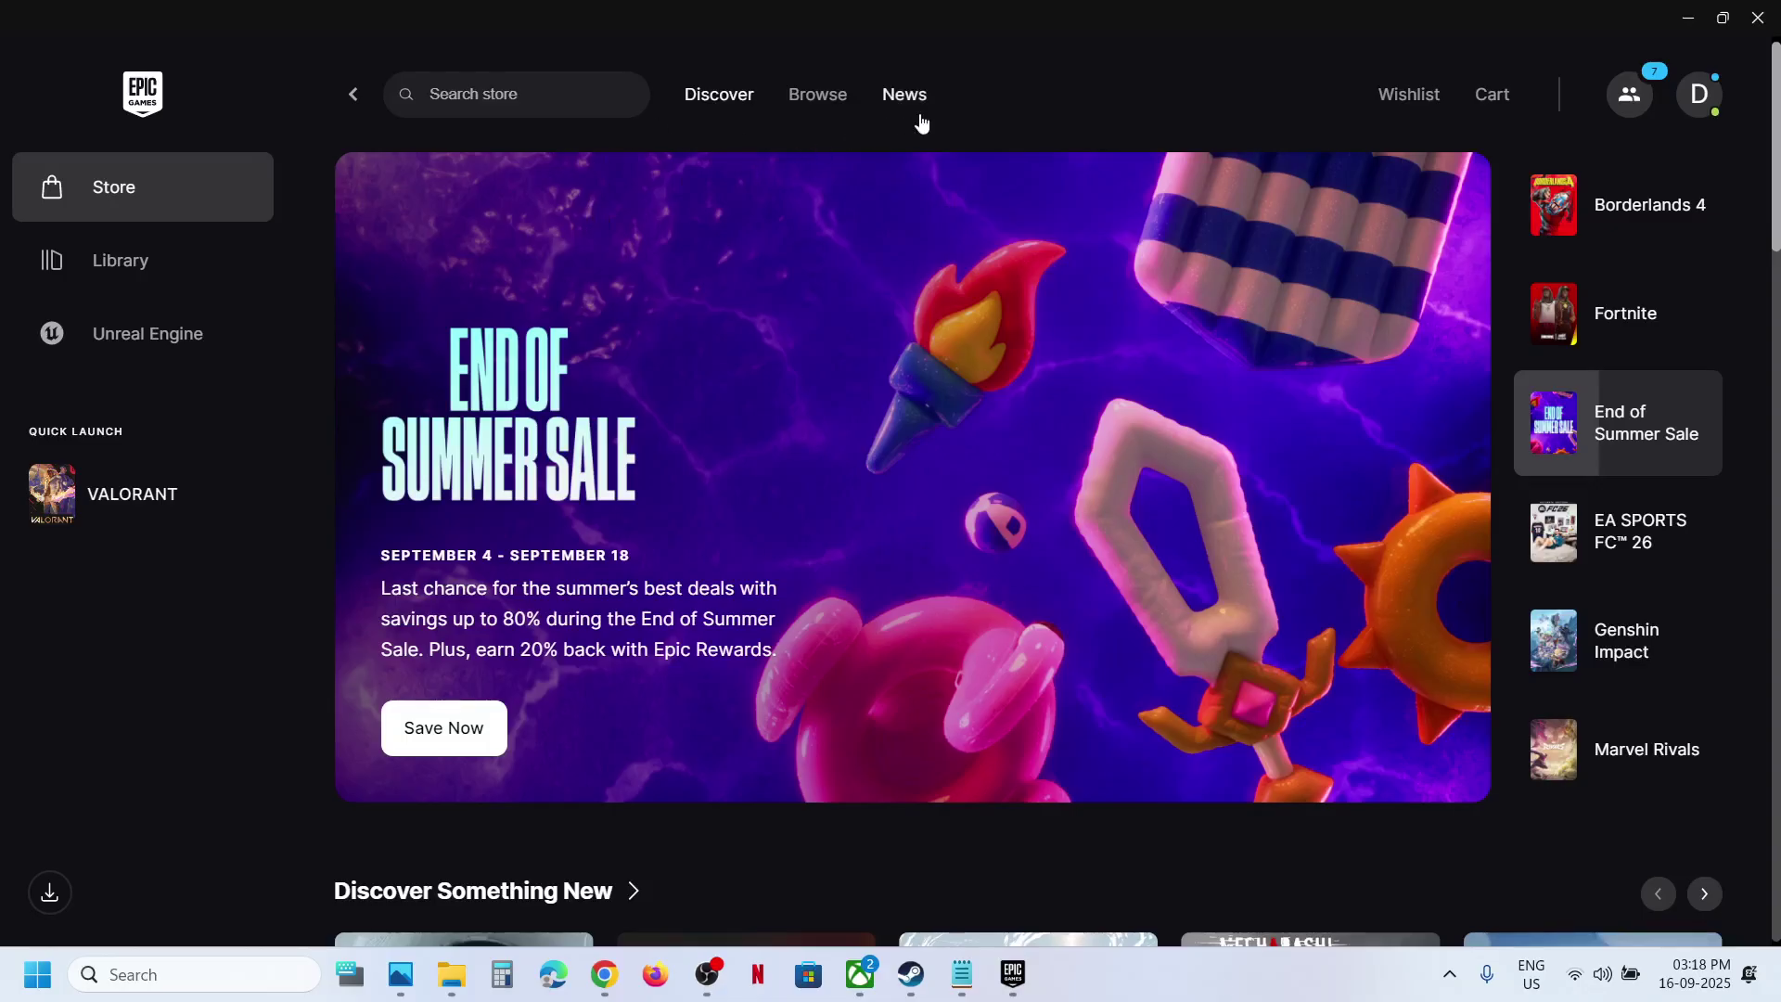
Open the account dropdown from the profile avatar at the top right
{"action": "left_click", "coordinate": [1701, 94]}
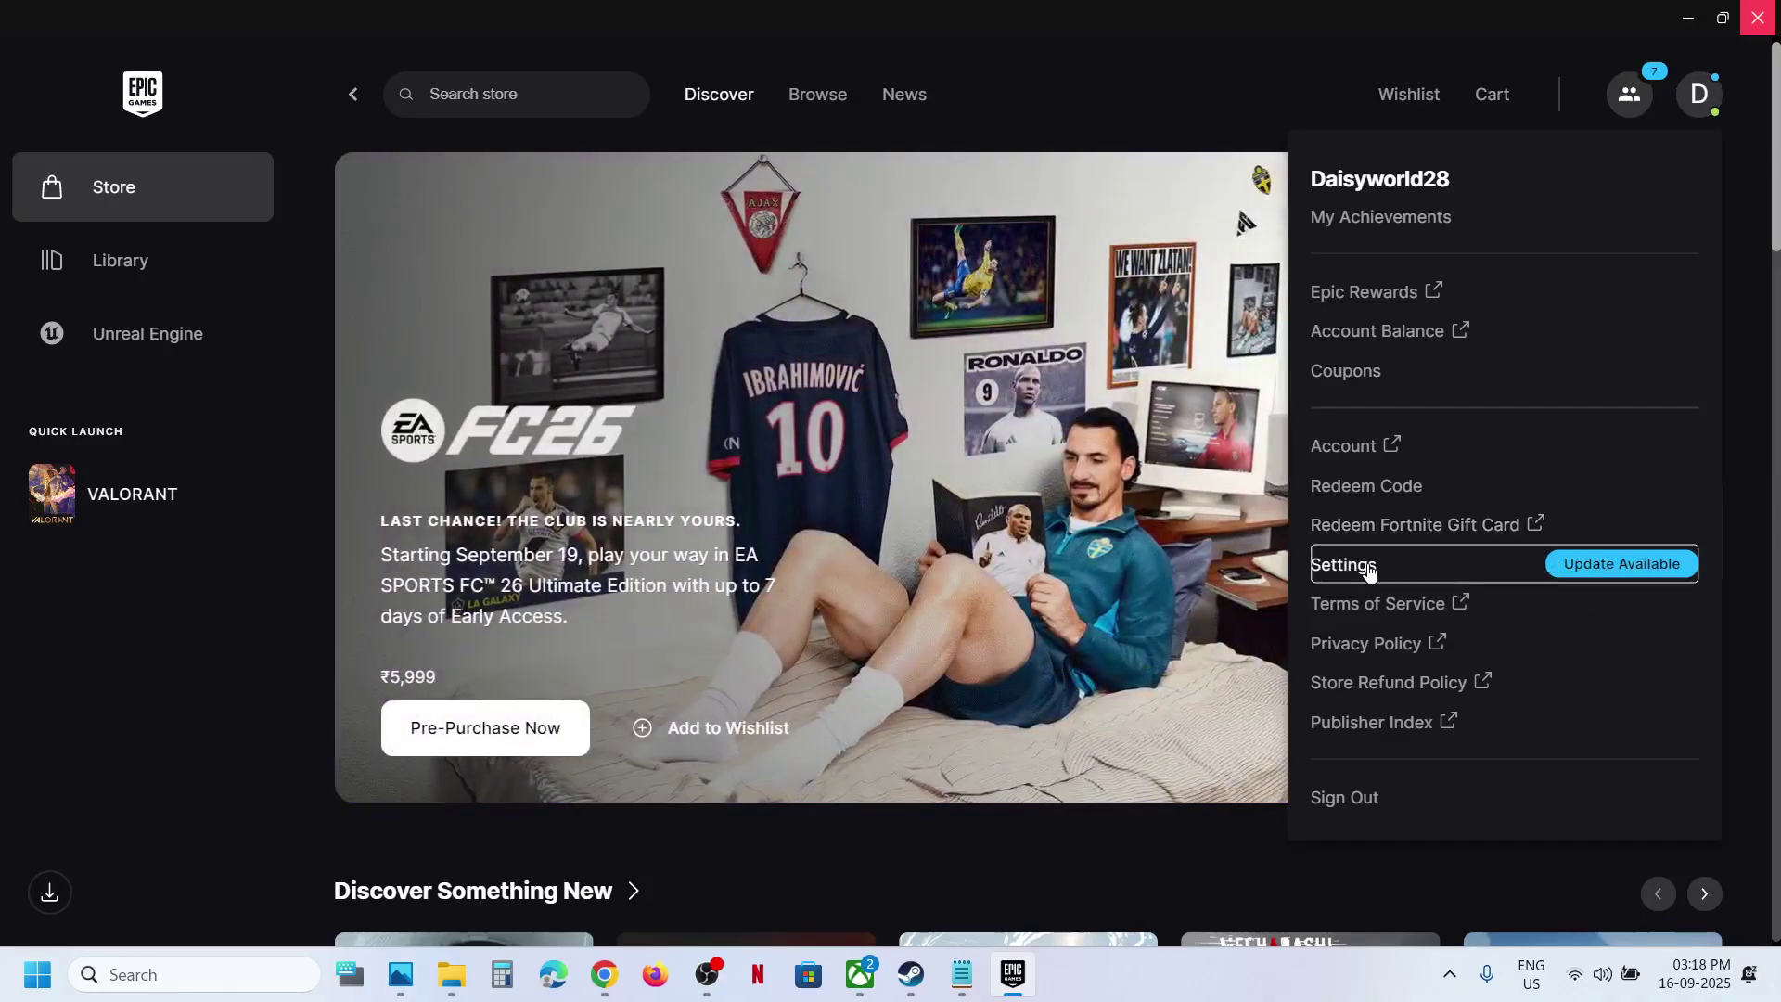
Open the launcher Settings page showing the pending 18.10.0 update
{"action": "left_click", "coordinate": [1368, 567]}
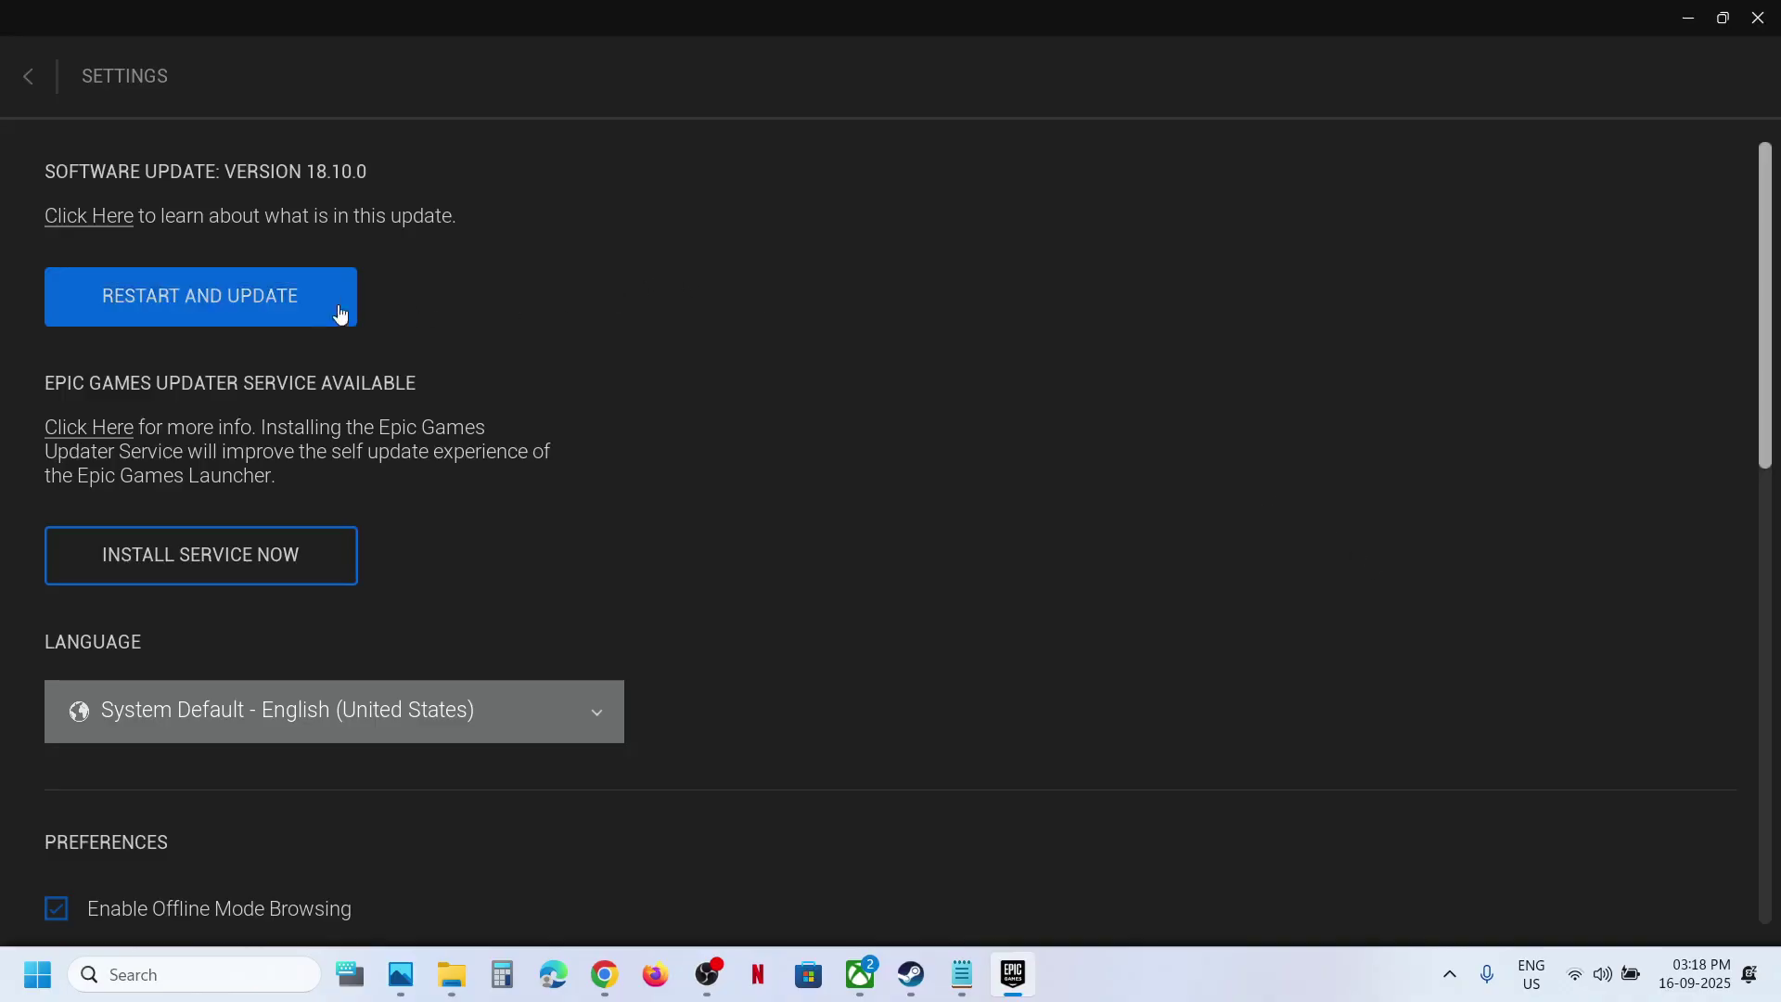
Restart the launcher to install 18.10.0 and allow it through Windows Firewall
{"action": "left_click", "coordinate": [236, 301]}
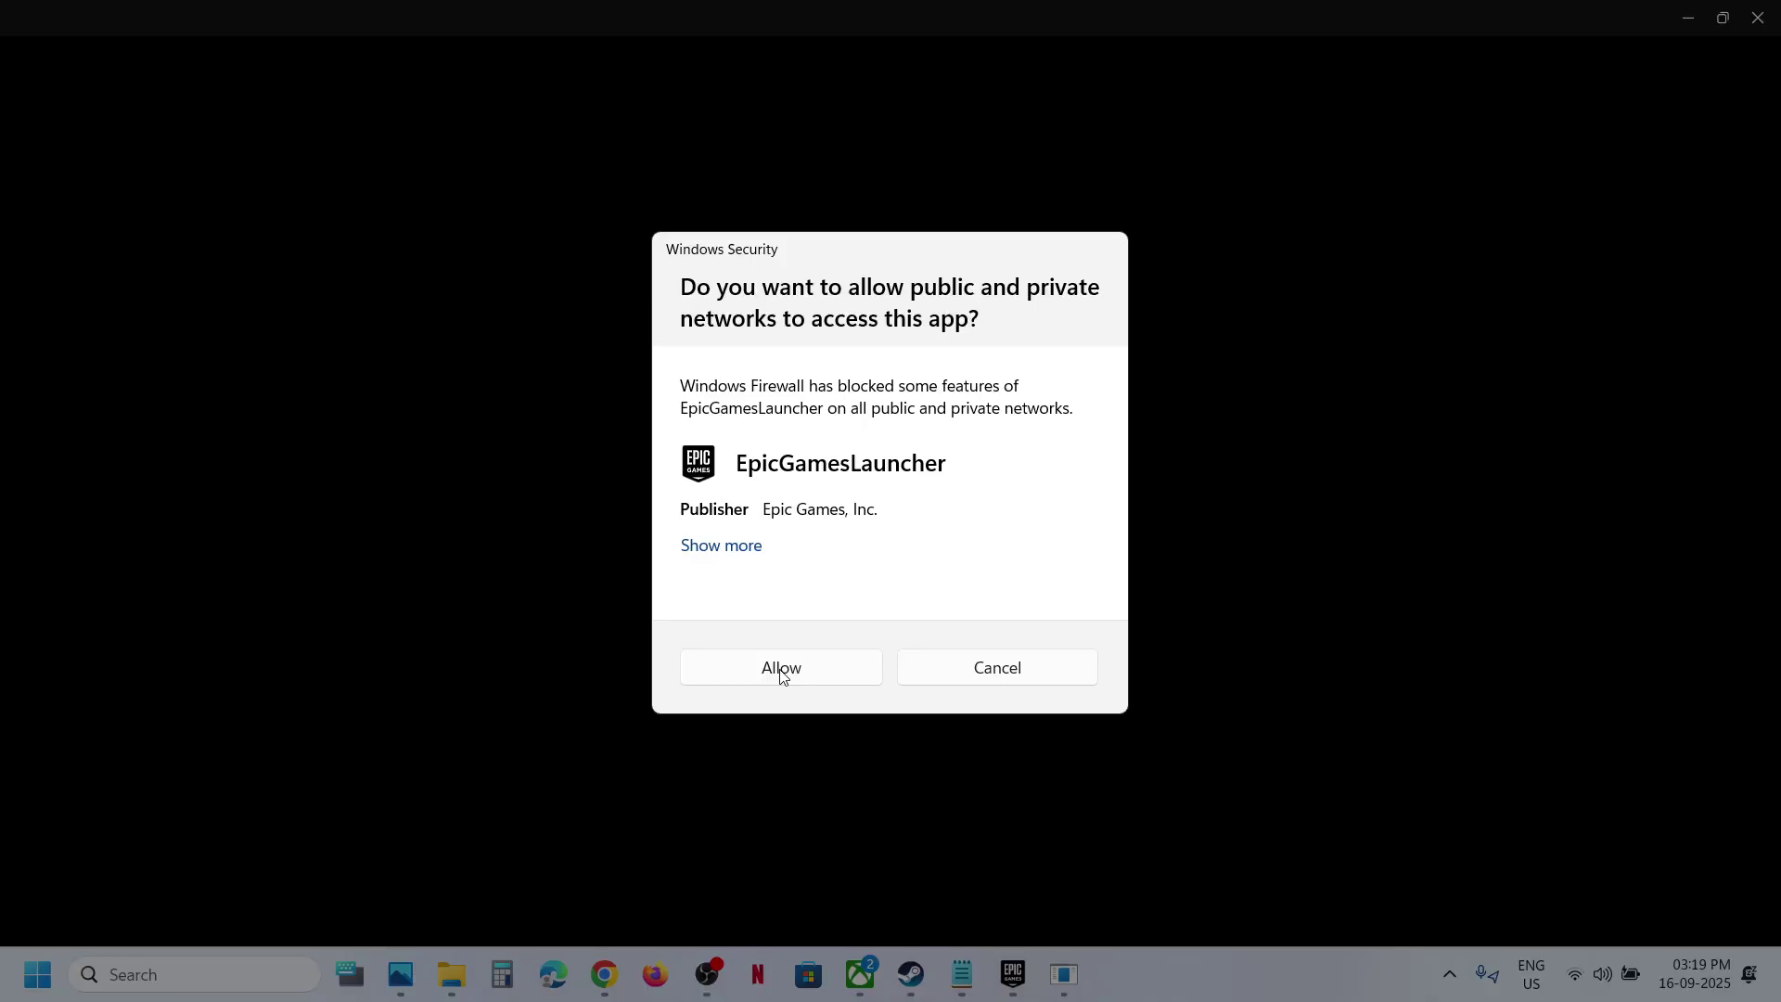
{"action": "left_click", "coordinate": [783, 668]}
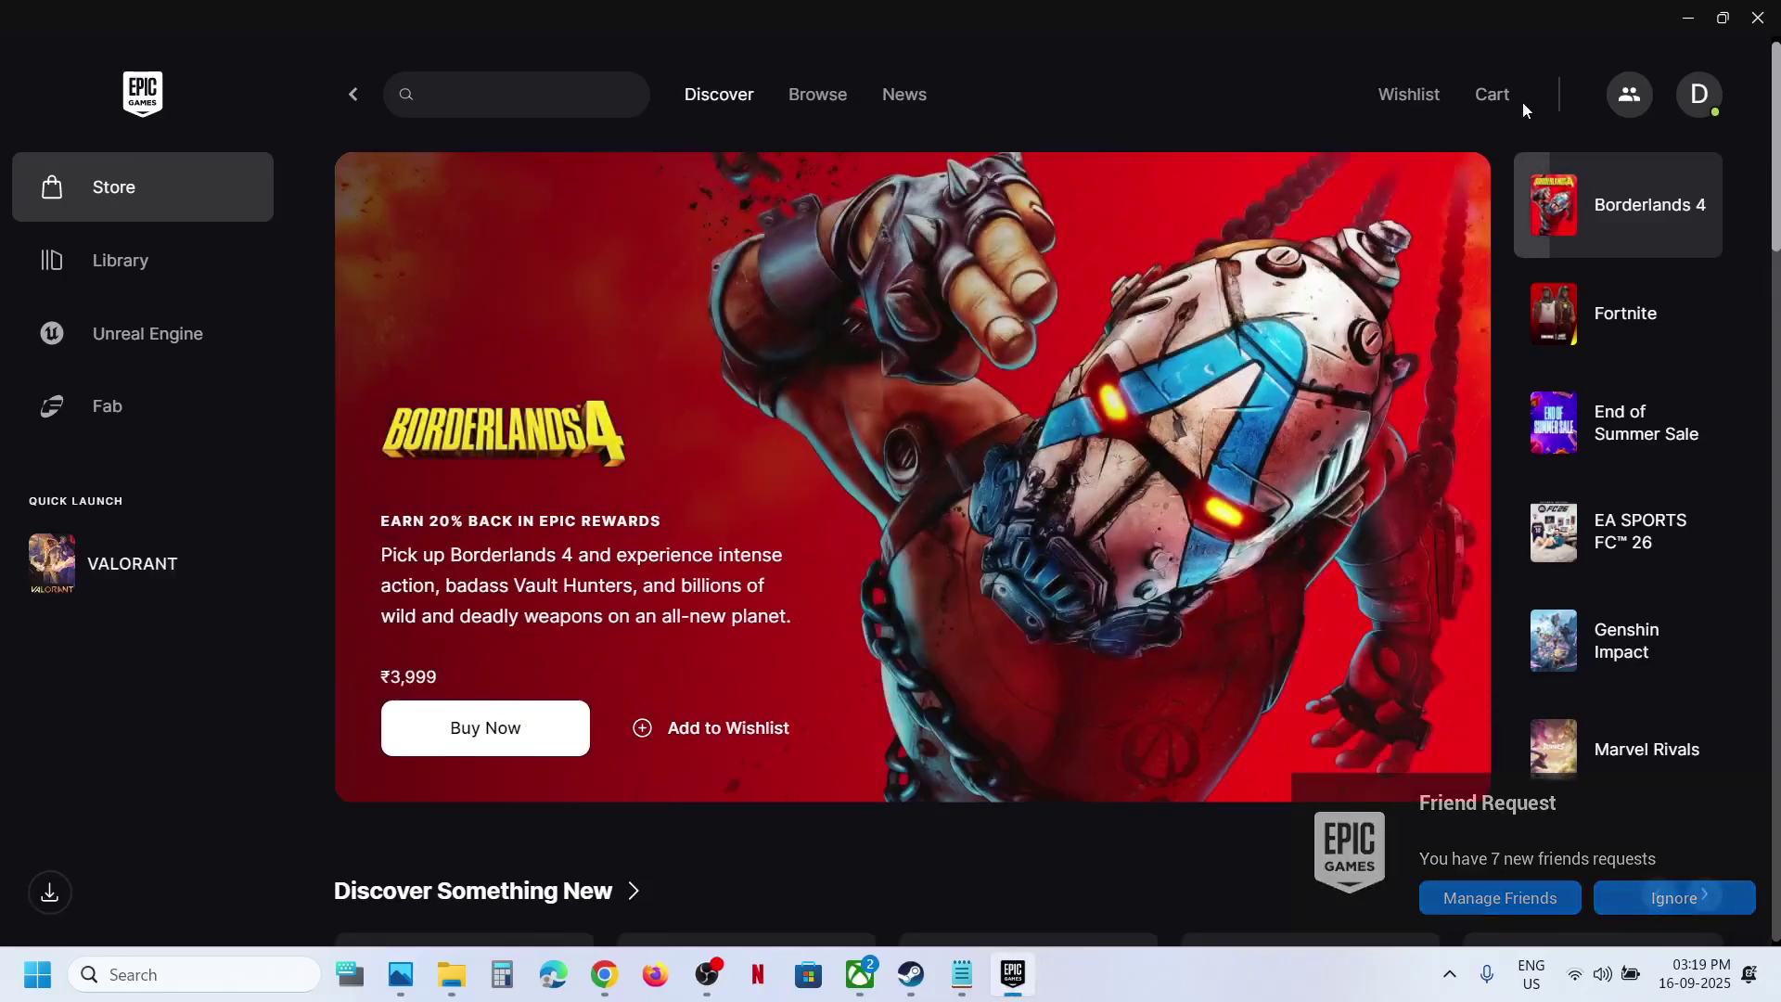
Check Settings from the account menu after the update, then return to the Store
{"action": "left_click", "coordinate": [1699, 93]}
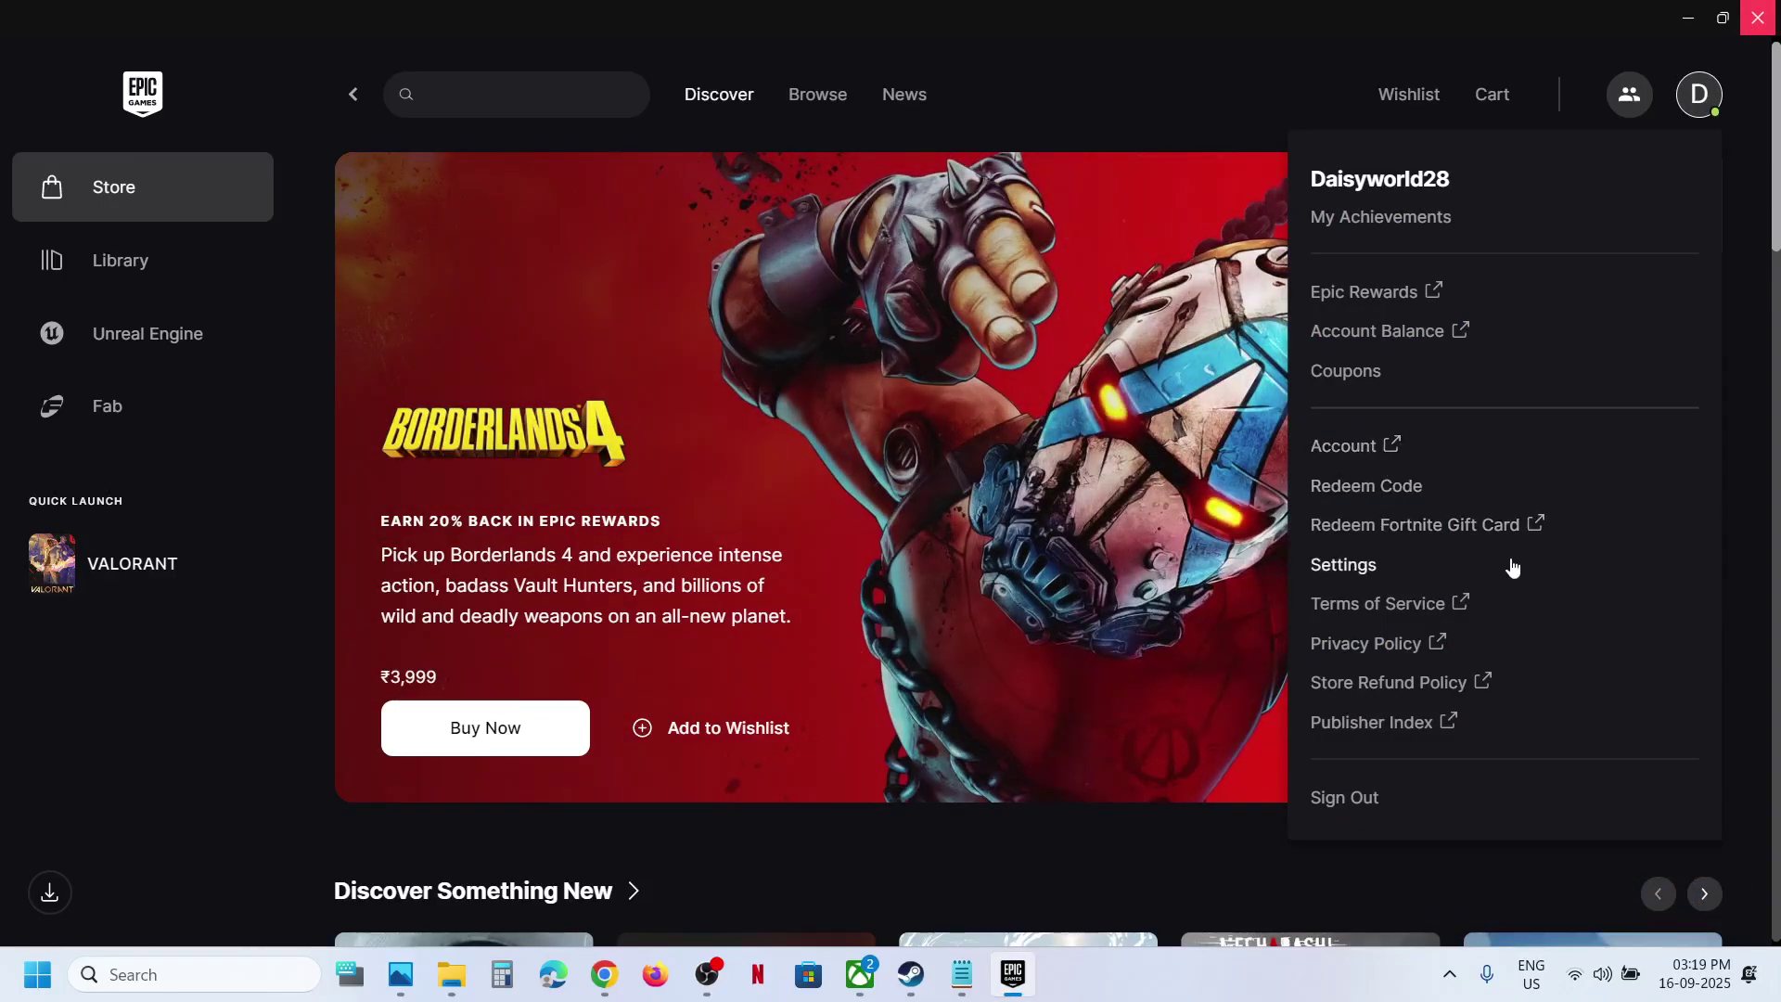
{"action": "left_click", "coordinate": [1352, 570]}
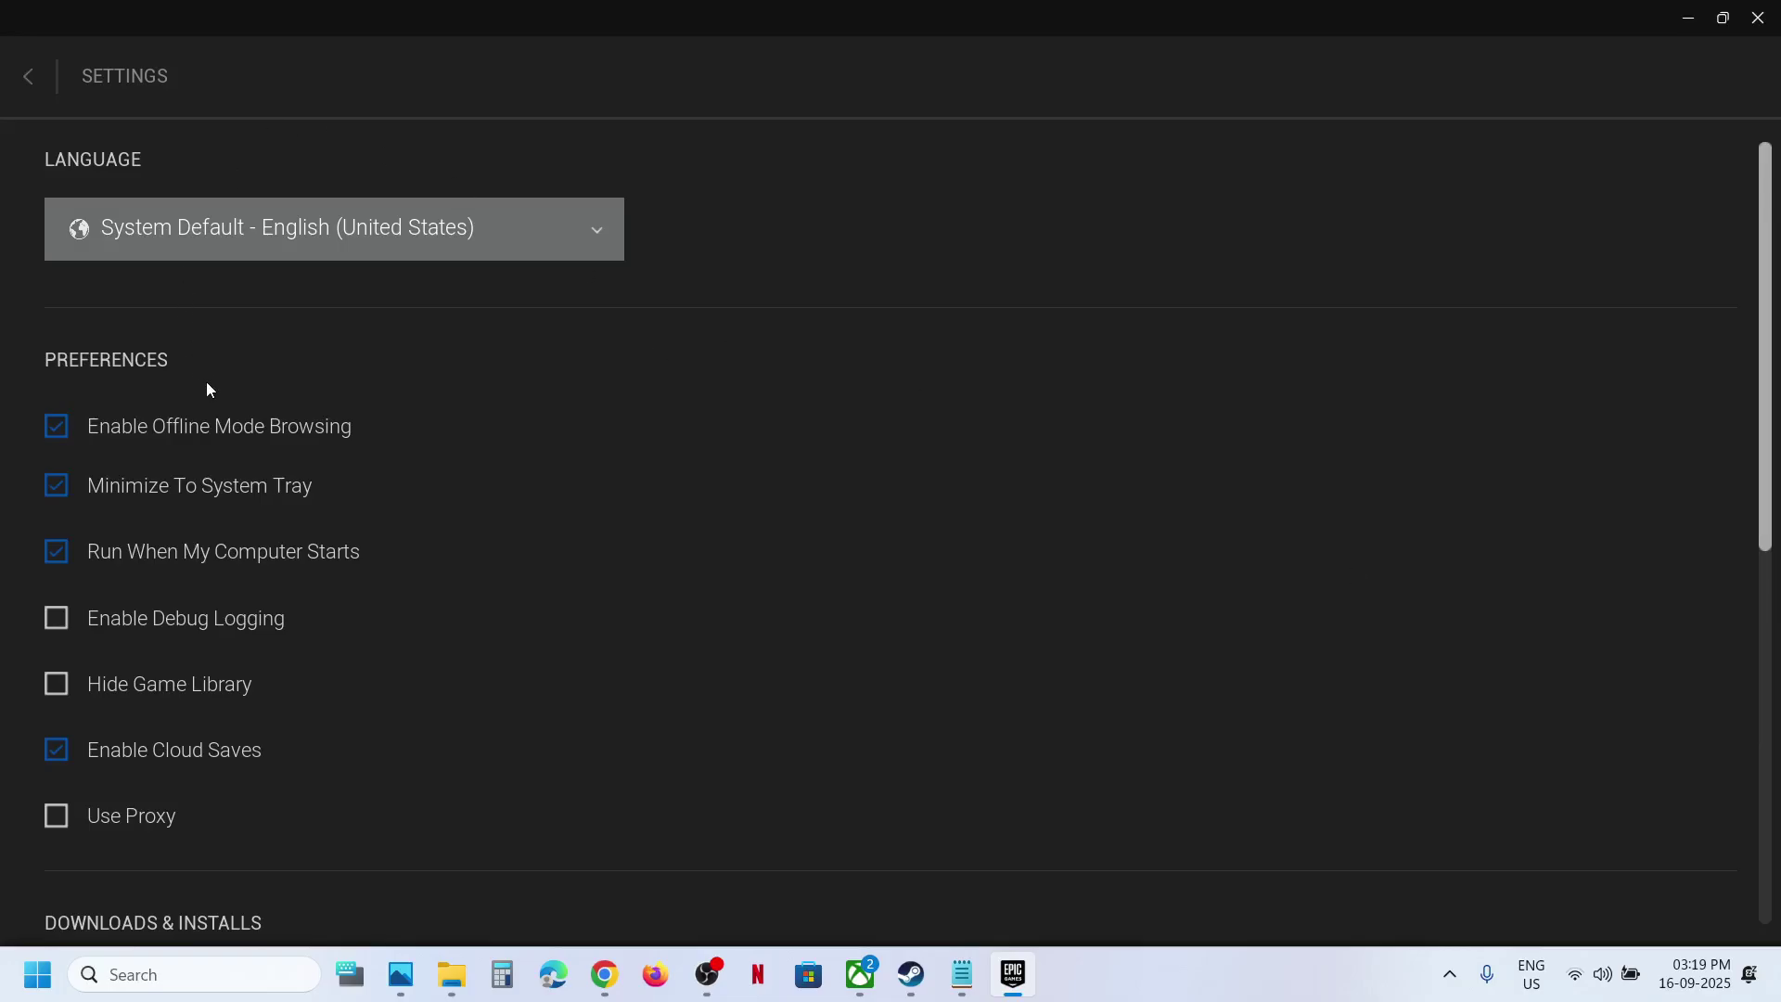
{"action": "left_click", "coordinate": [32, 80]}
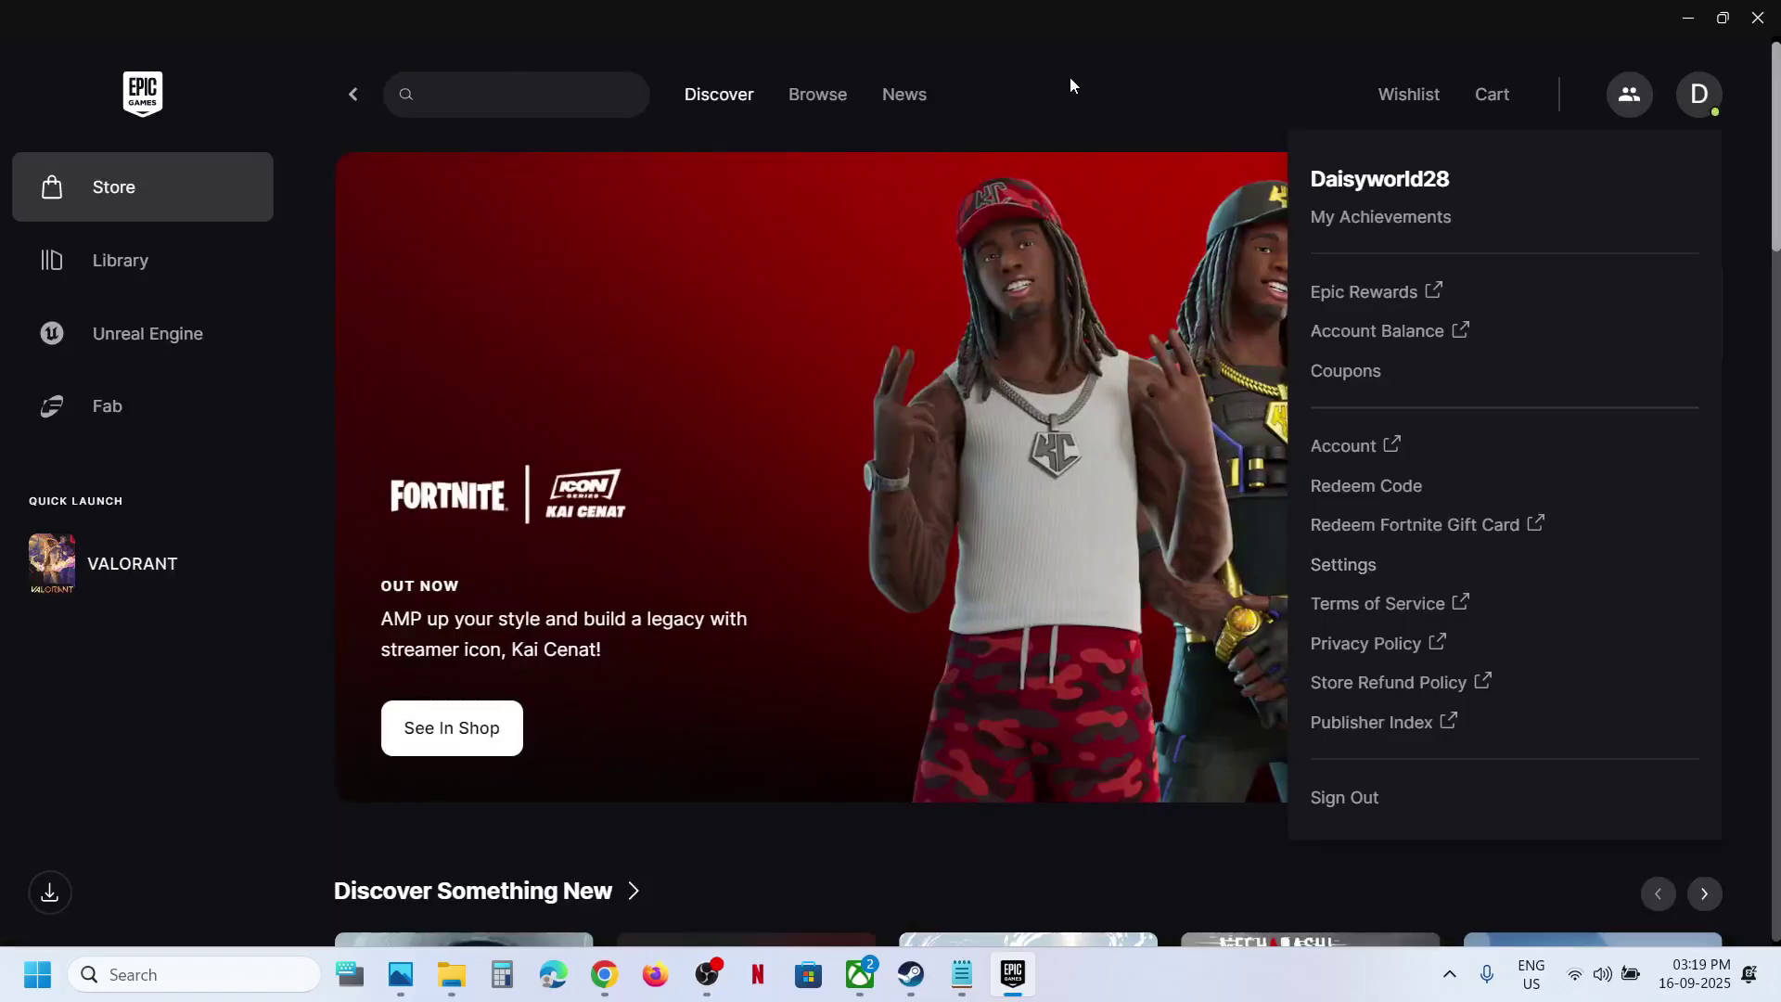
Reopen Settings from the account menu, confirming no pending update is offered
{"action": "left_click", "coordinate": [1060, 63]}
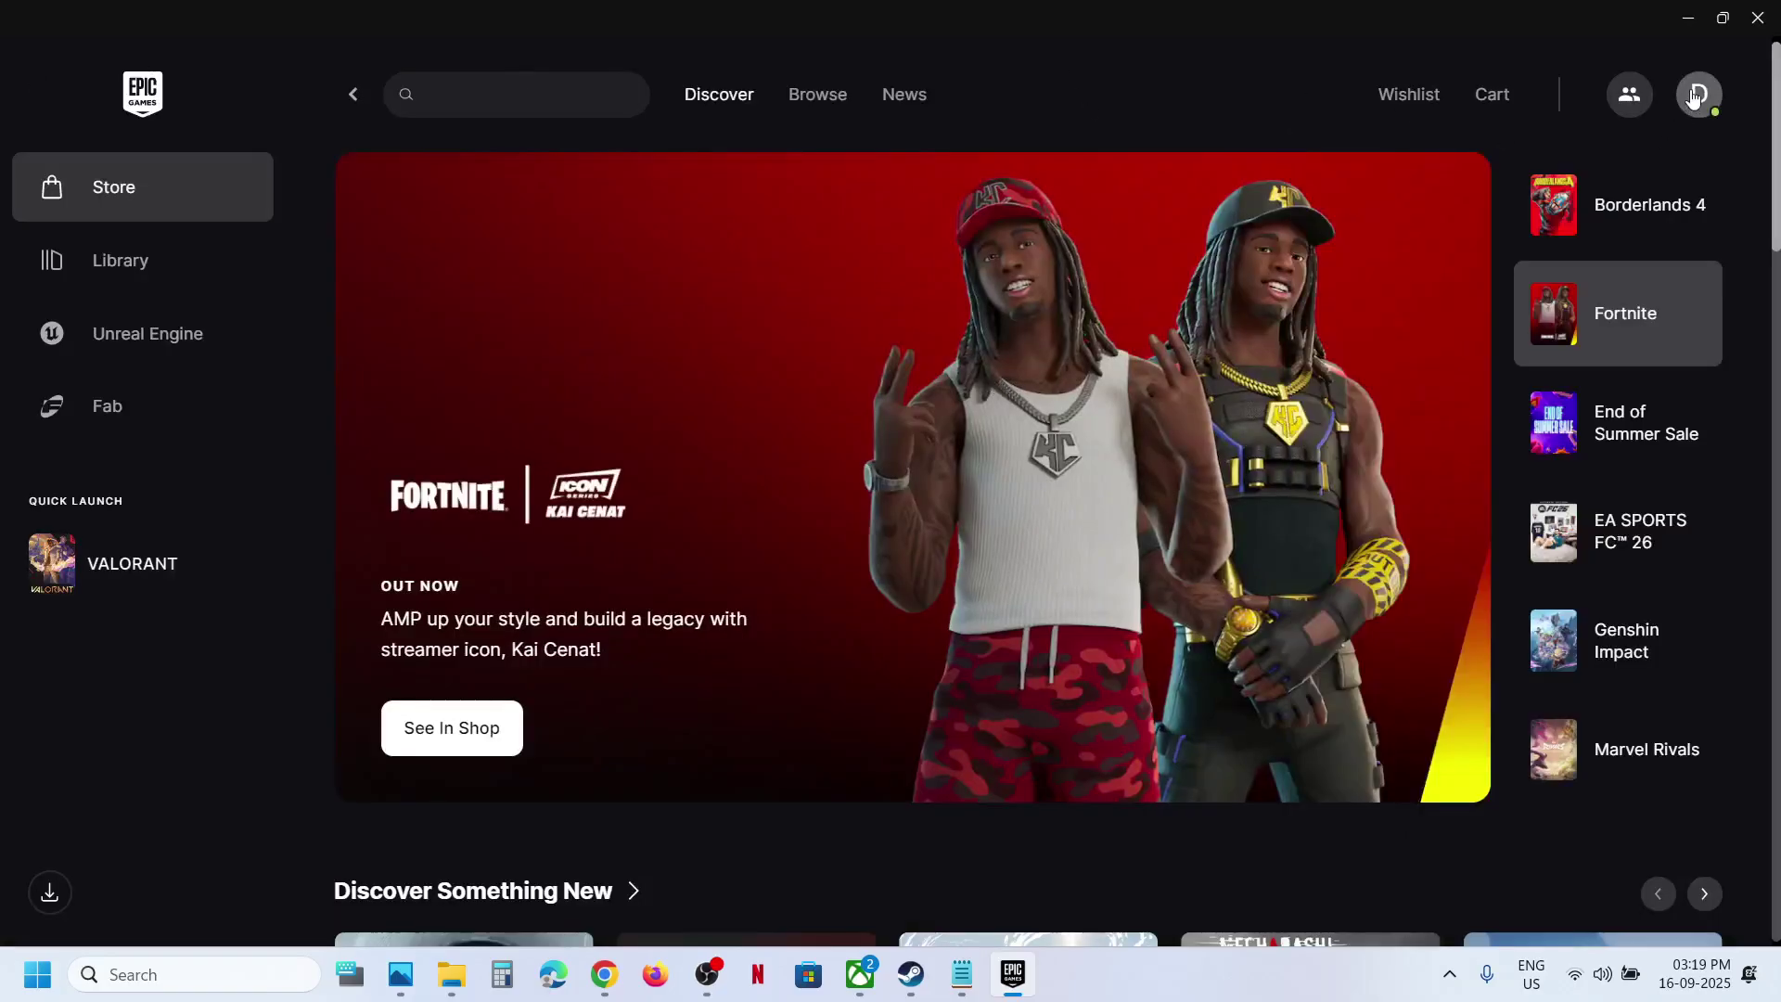
{"action": "left_click", "coordinate": [1696, 98]}
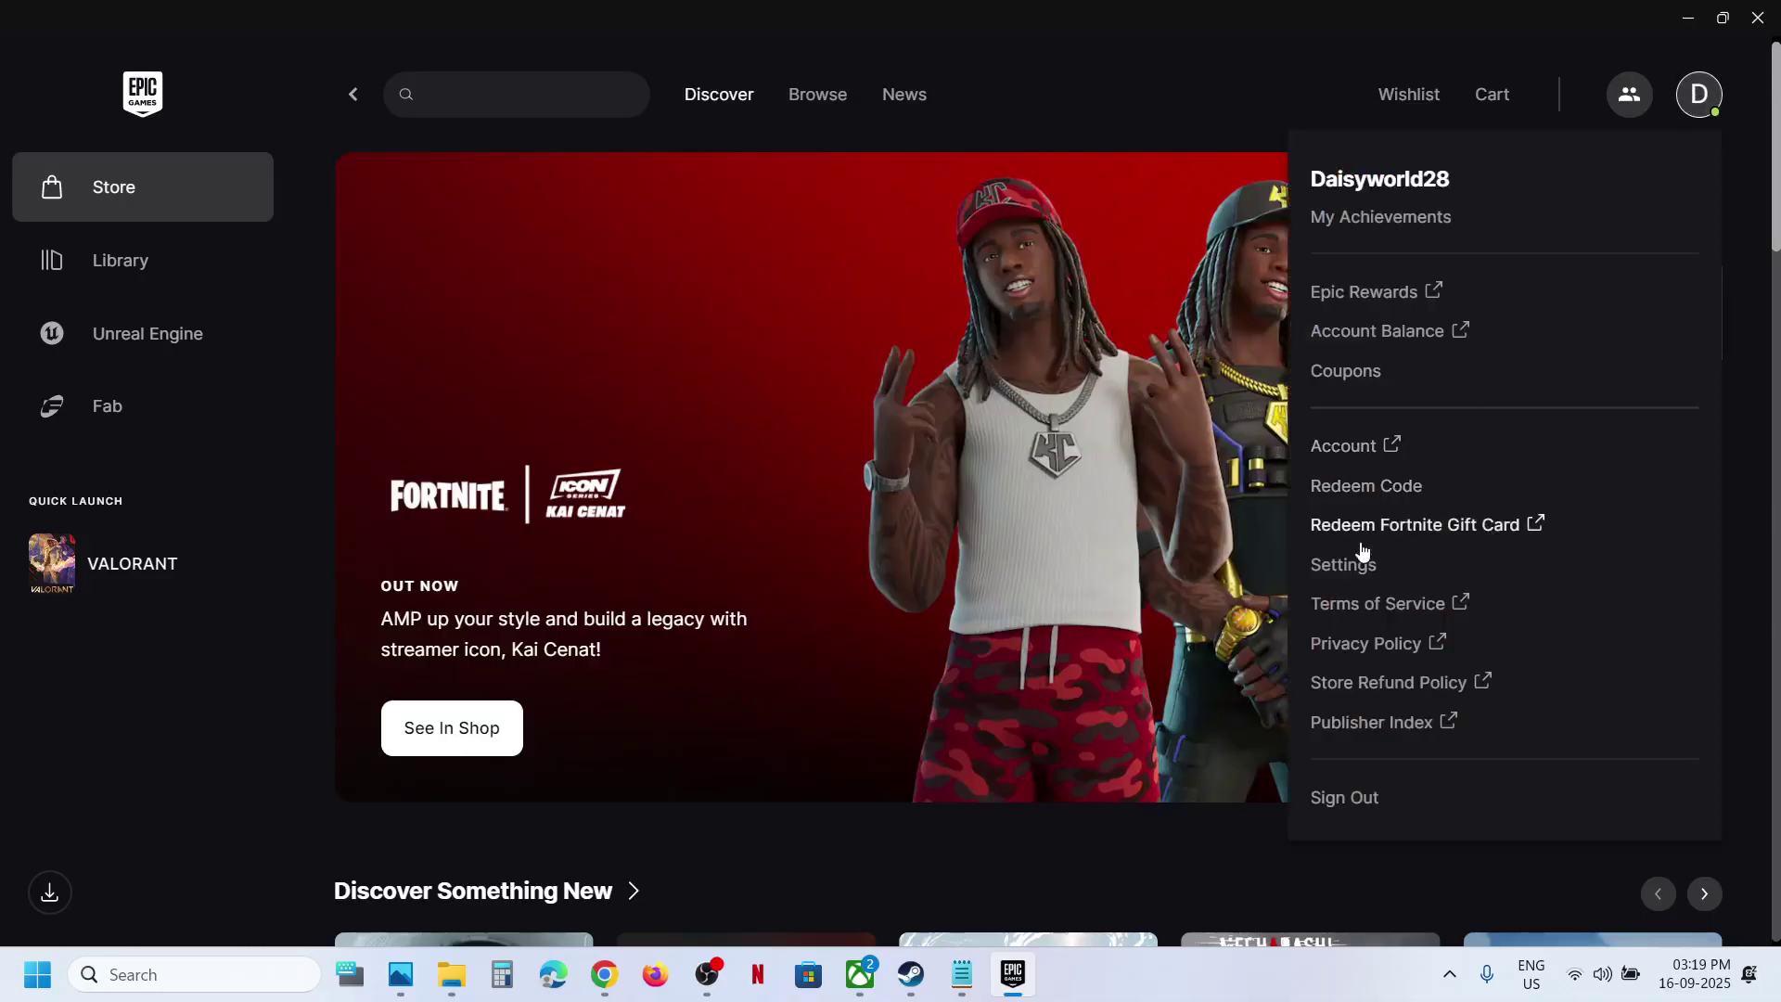
{"action": "left_click", "coordinate": [1345, 565]}
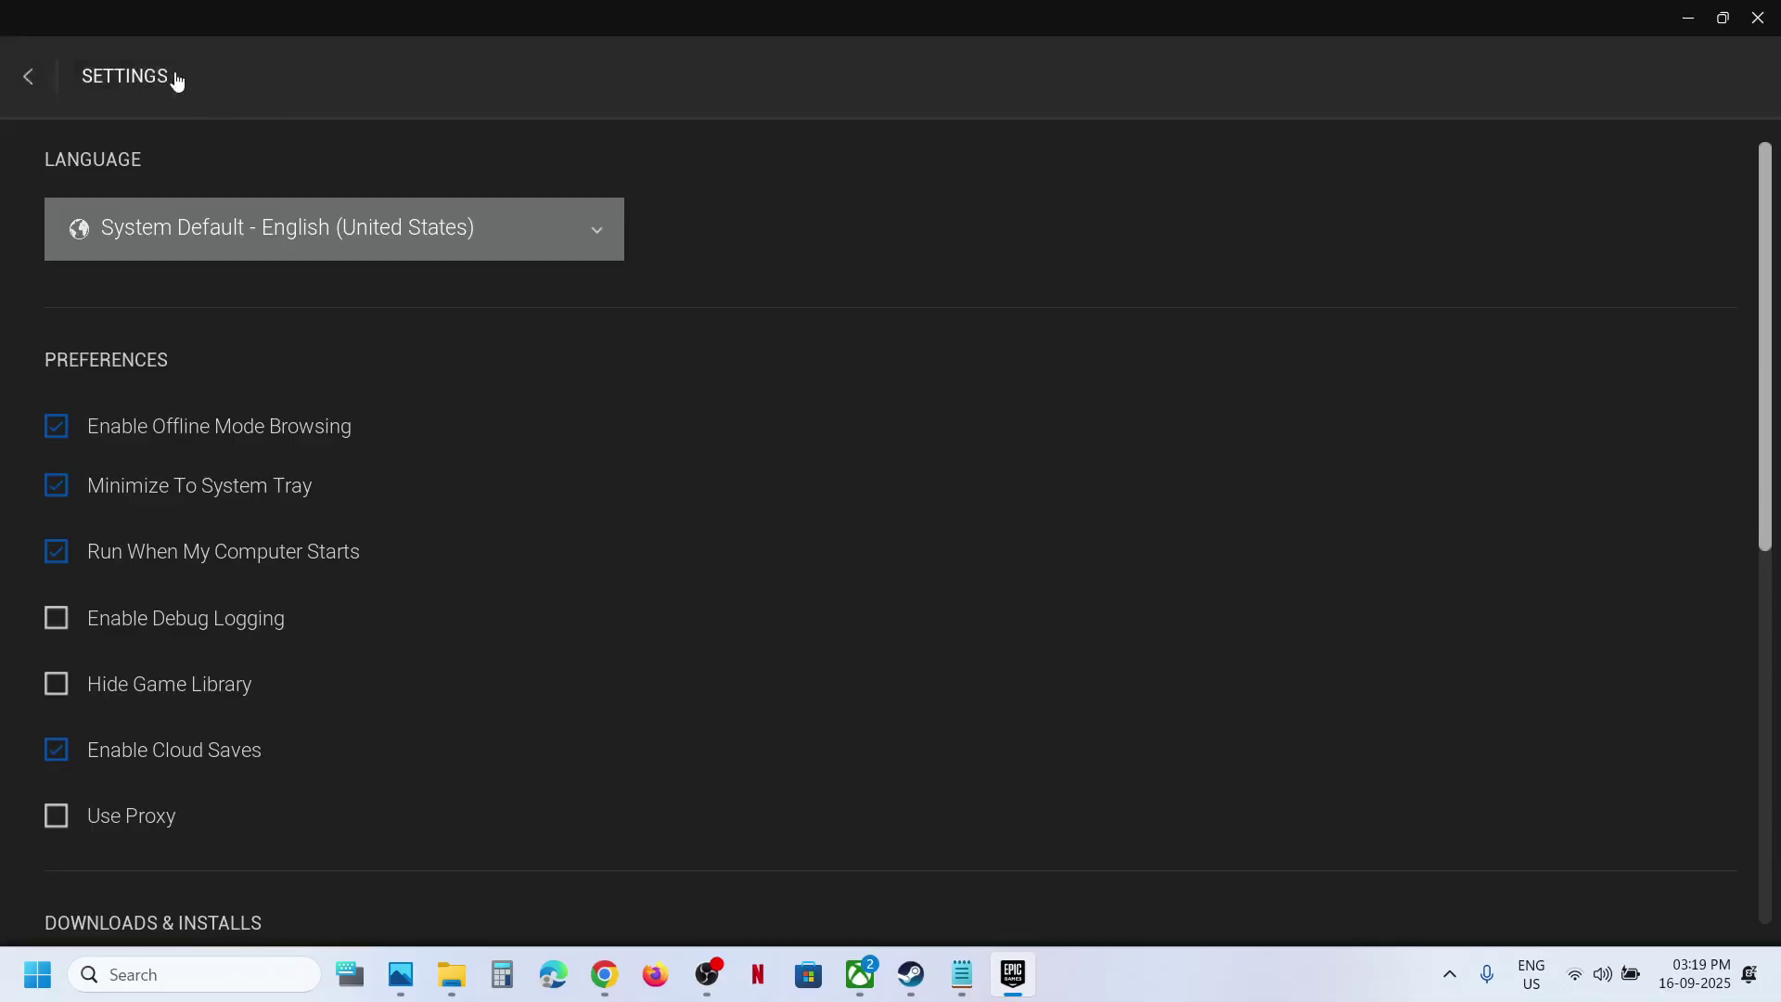